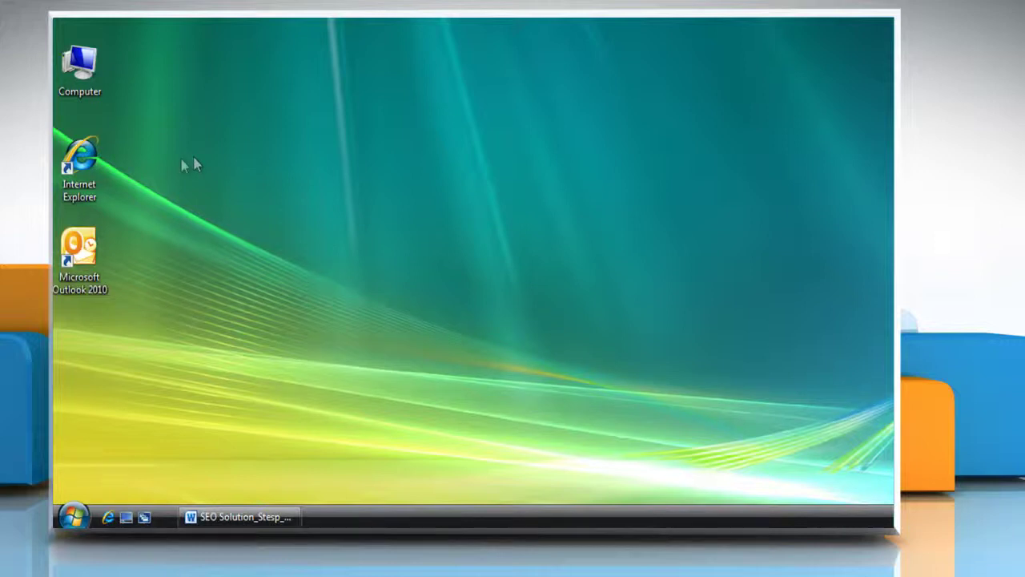
right_click(92, 166)
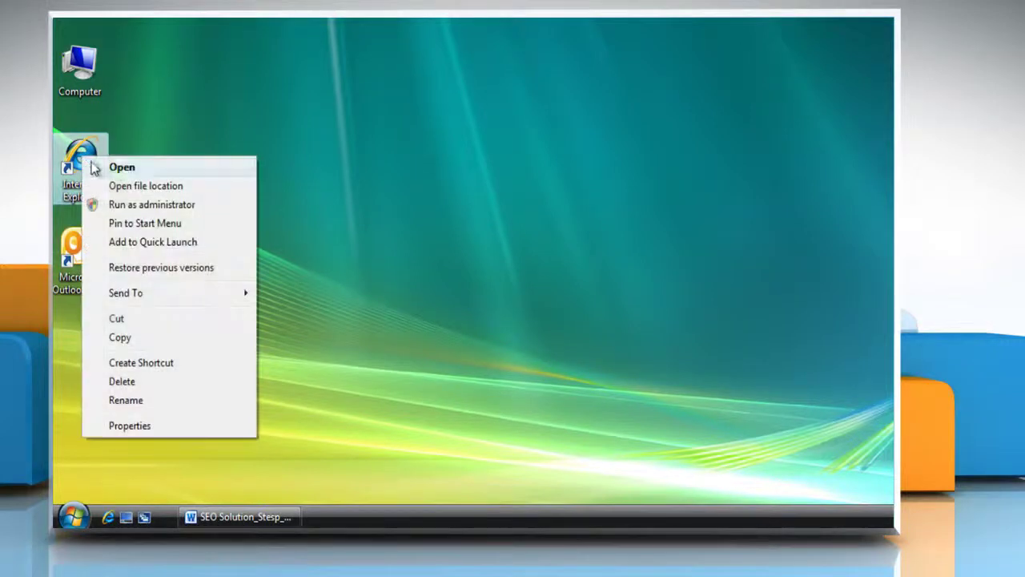
left_click(124, 167)
type("www.")
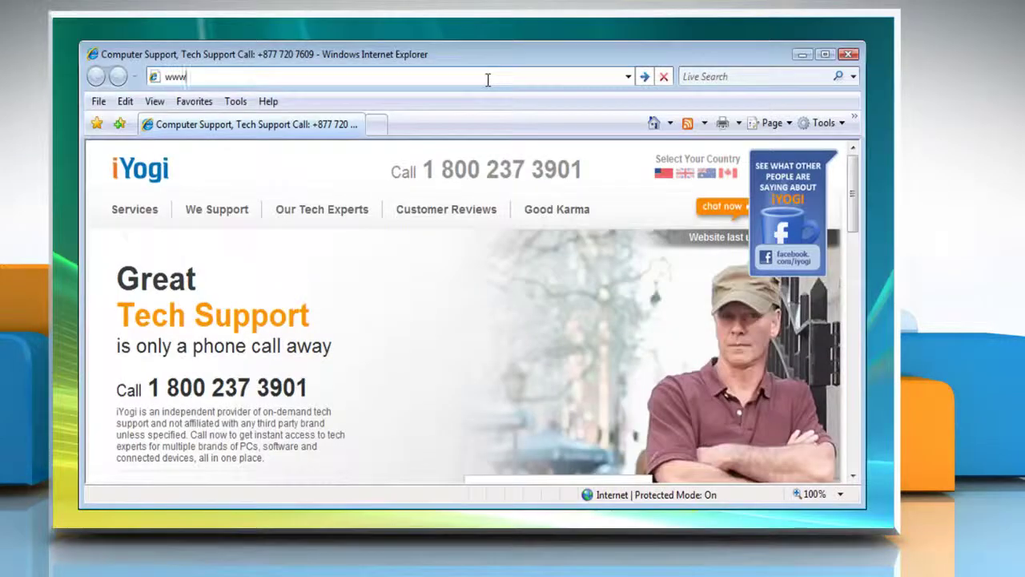
type("gmail.com")
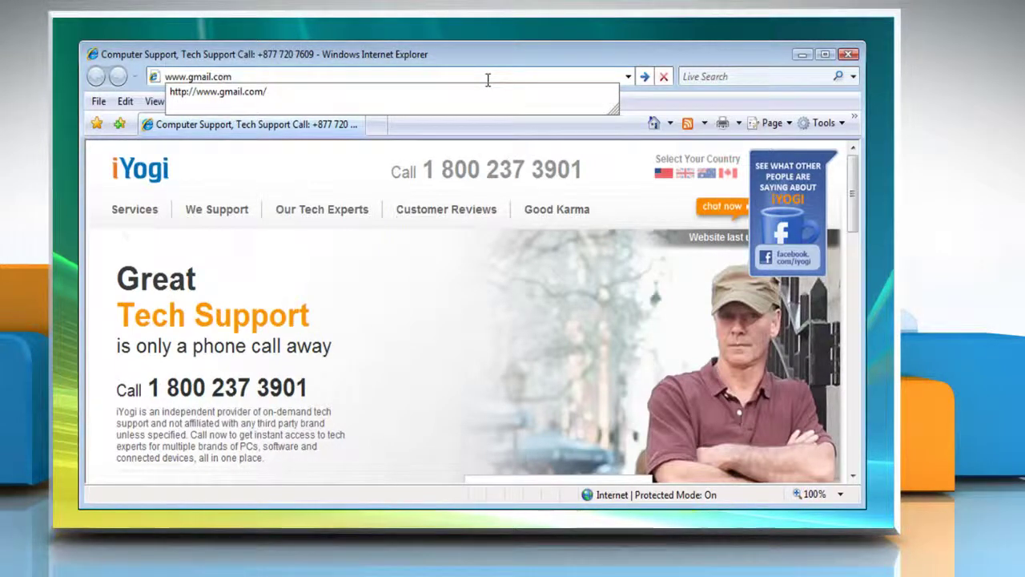
key("Return")
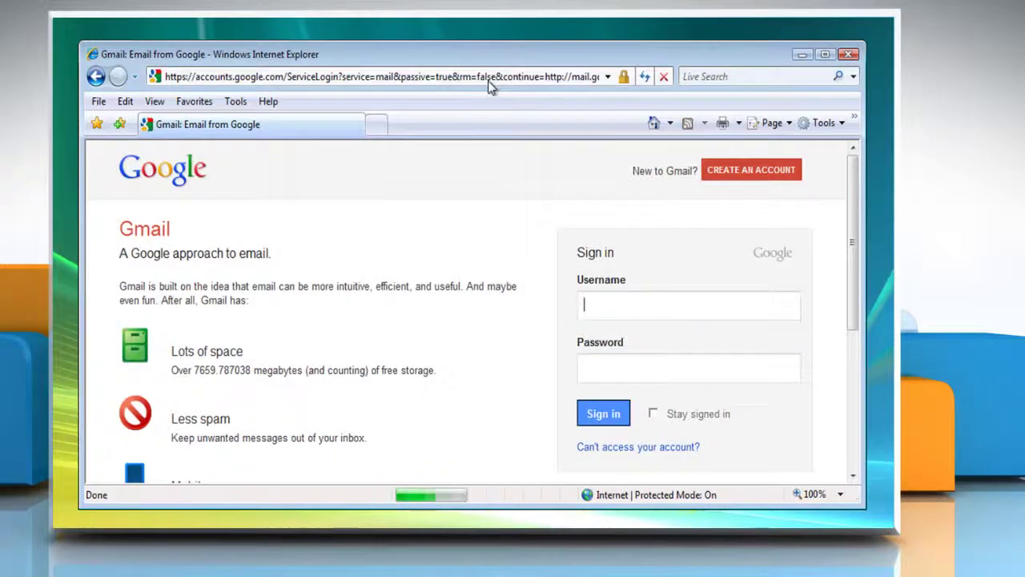
left_click(784, 308)
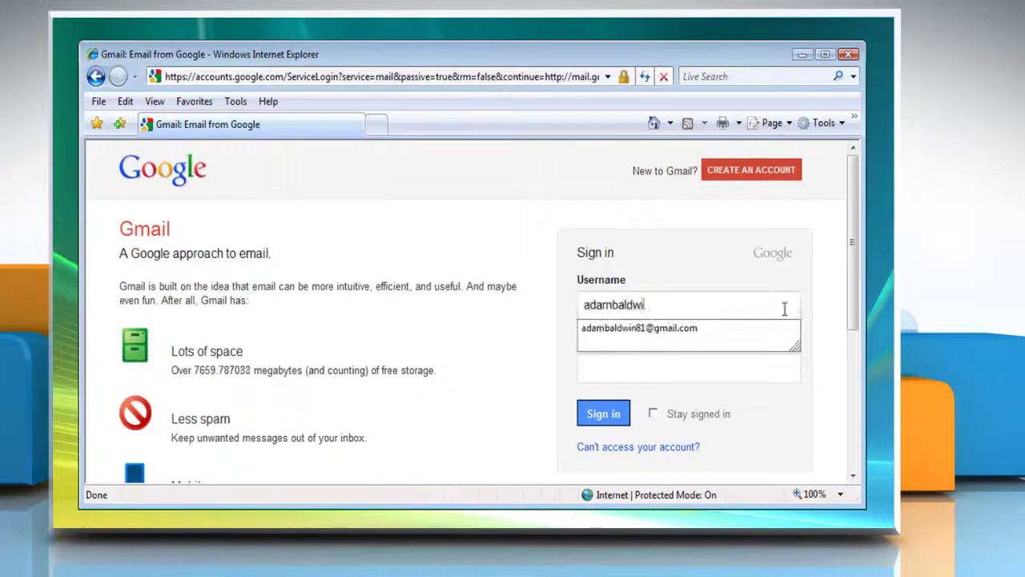
left_click(771, 366)
left_click(602, 414)
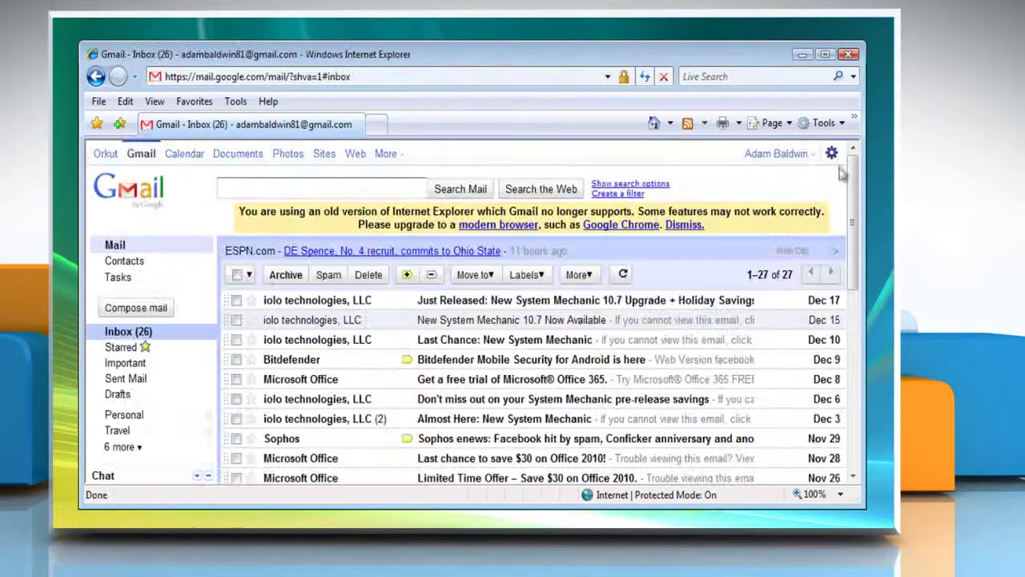
Enable and save POP for all mail in Gmail's Forwarding and POP/IMAP settings, then minimize the browser.
left_click(831, 153)
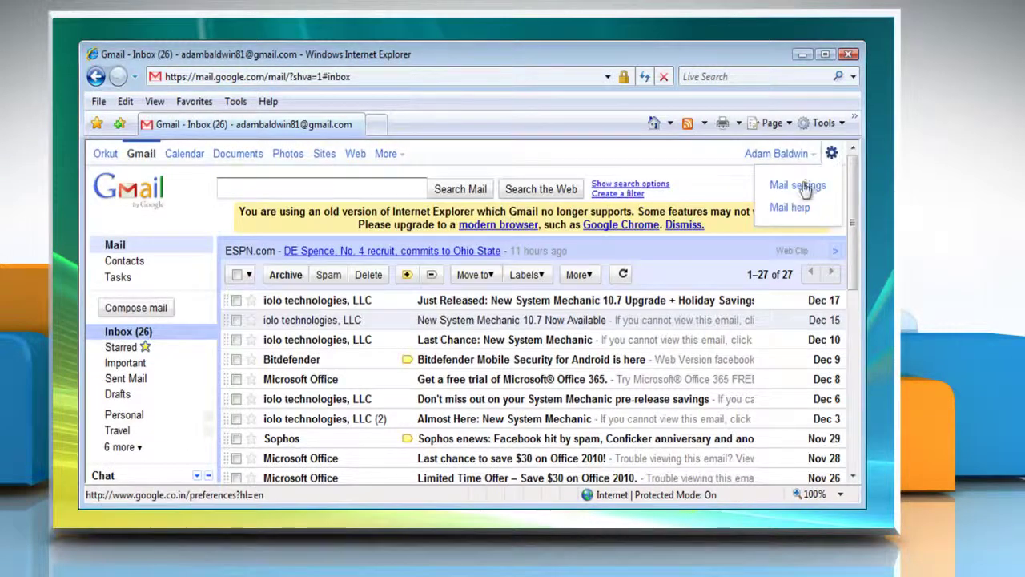
left_click(797, 186)
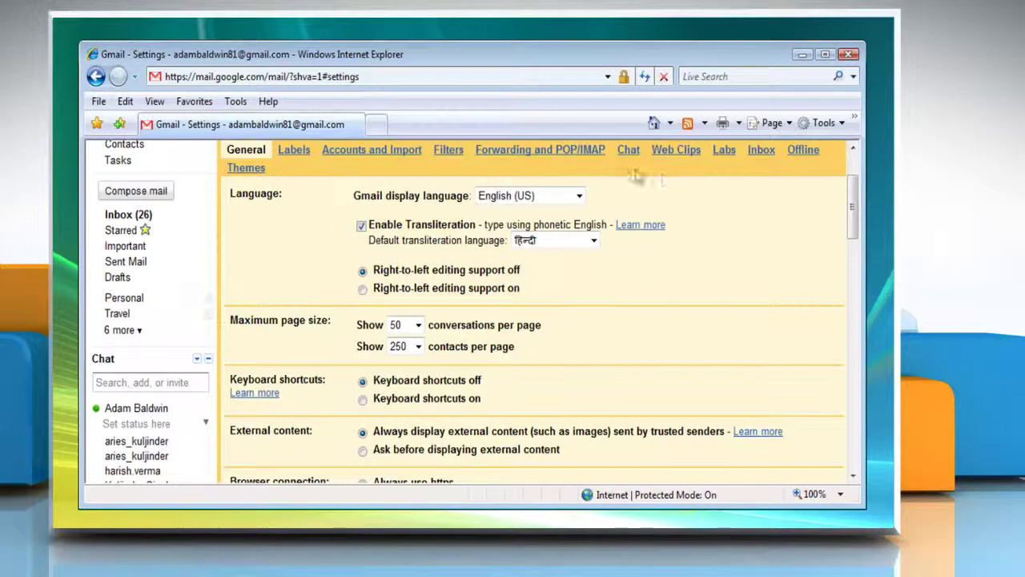
left_click(519, 150)
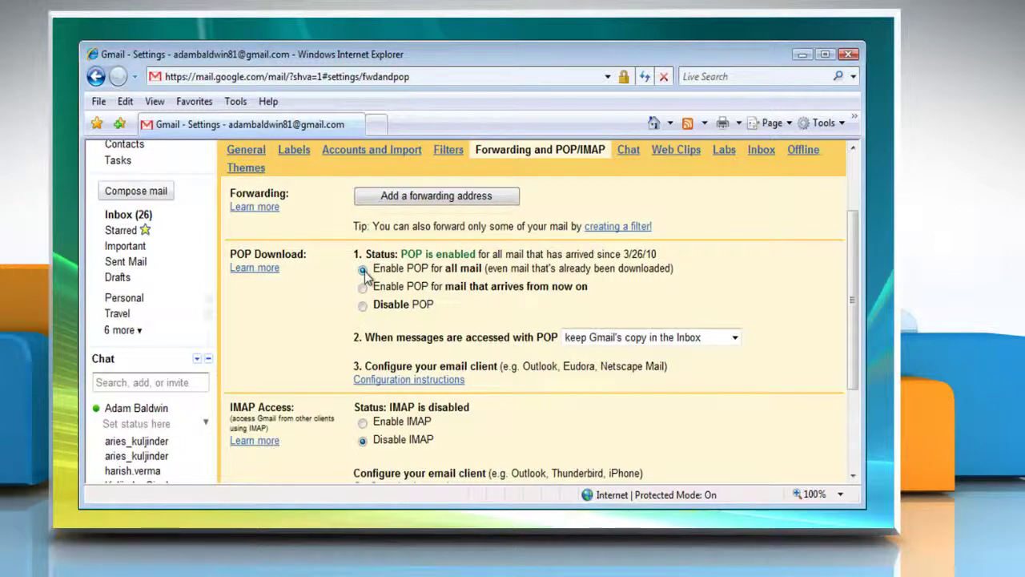
scroll(364, 274, "down", 4)
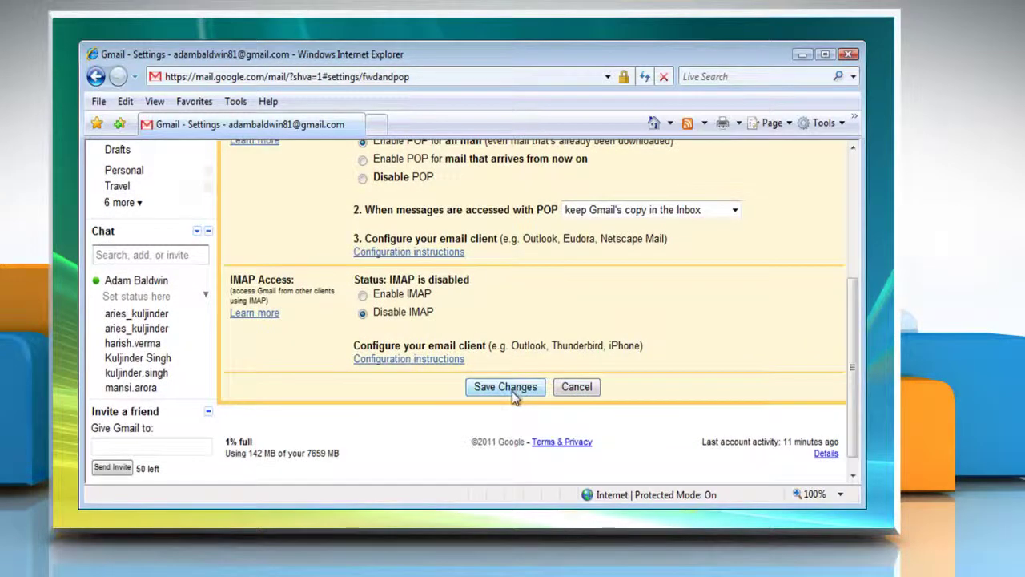
left_click(514, 392)
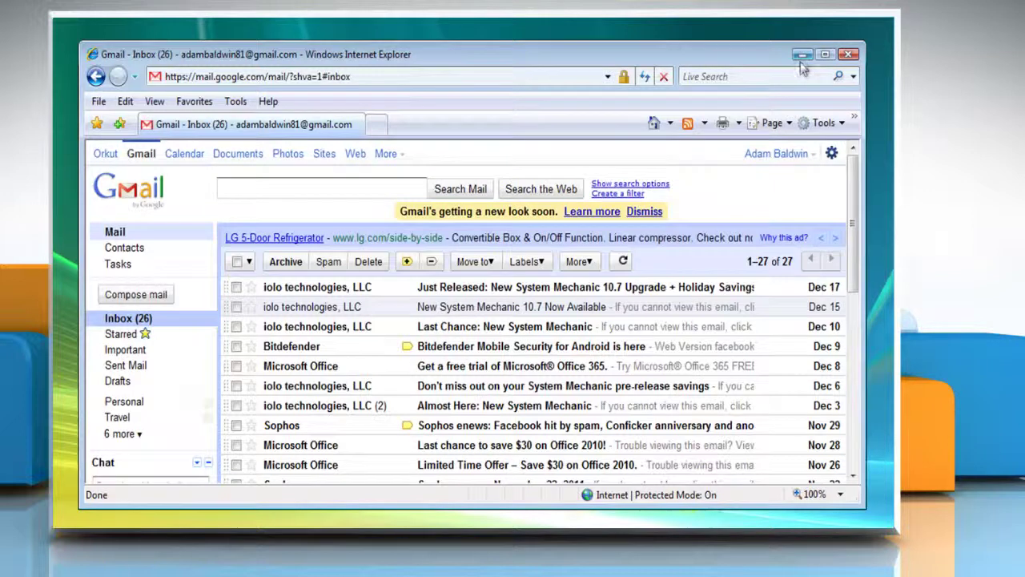
left_click(802, 57)
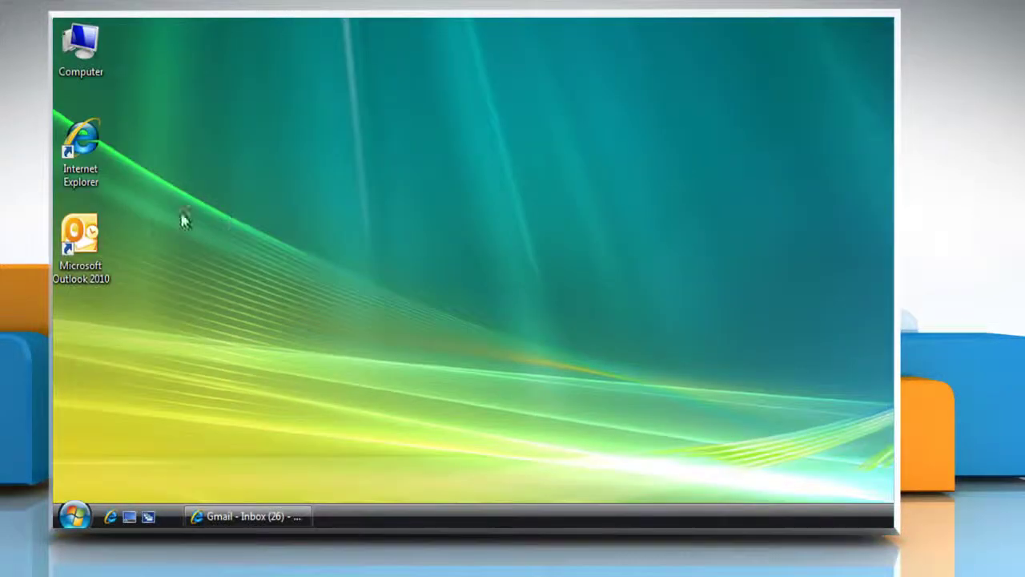
Launch Outlook 2010 from its desktop shortcut and advance past the startup welcome page.
right_click(85, 226)
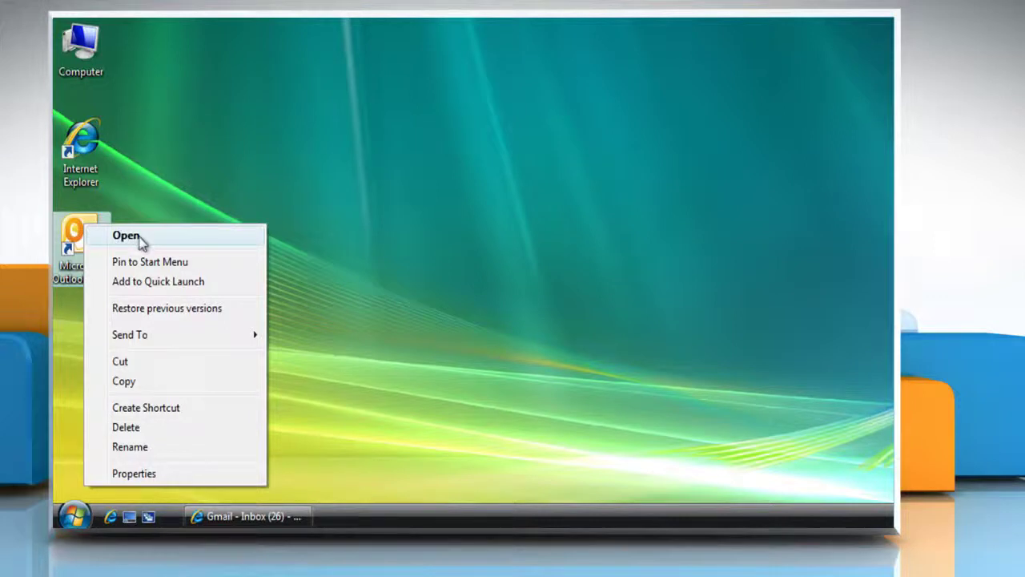
left_click(139, 238)
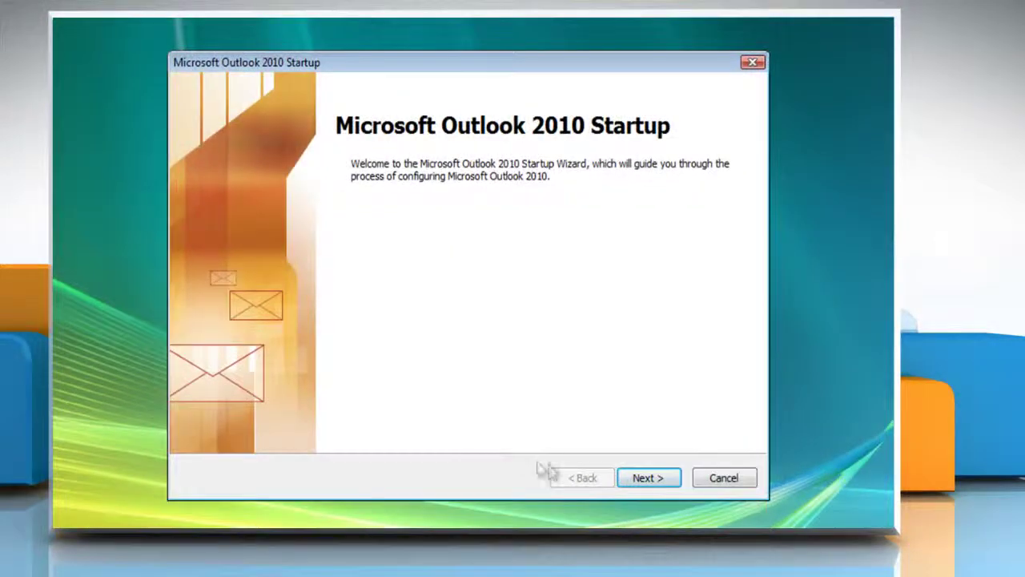
left_click(659, 480)
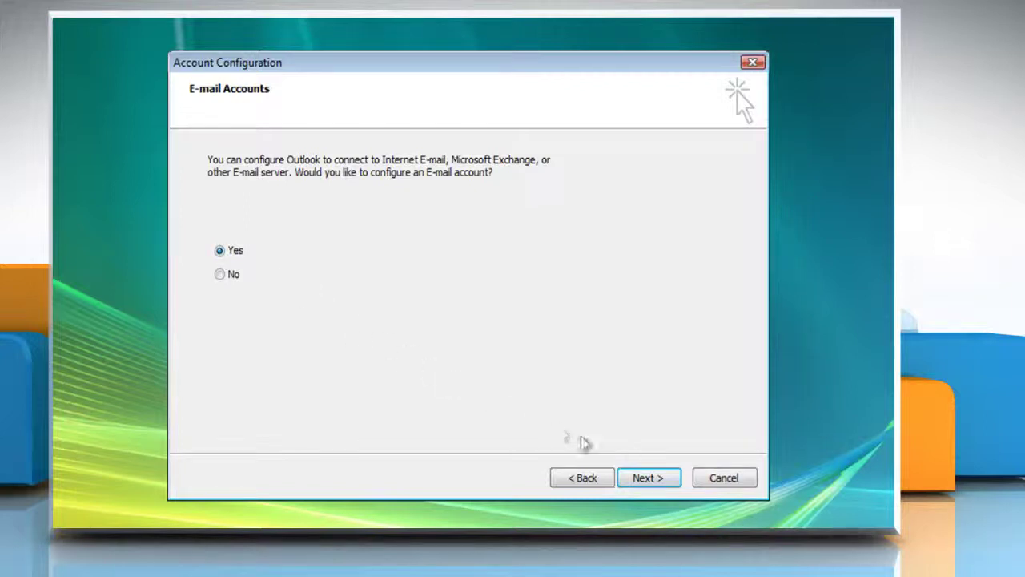
left_click(650, 478)
type("Adam")
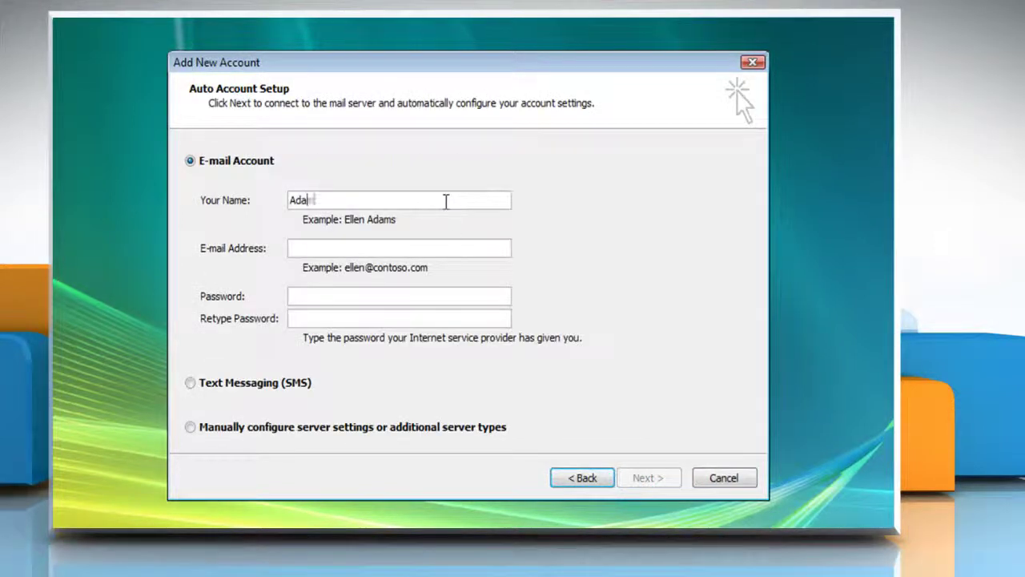
left_click(453, 248)
left_click(453, 295)
type("************")
left_click(454, 318)
type("************")
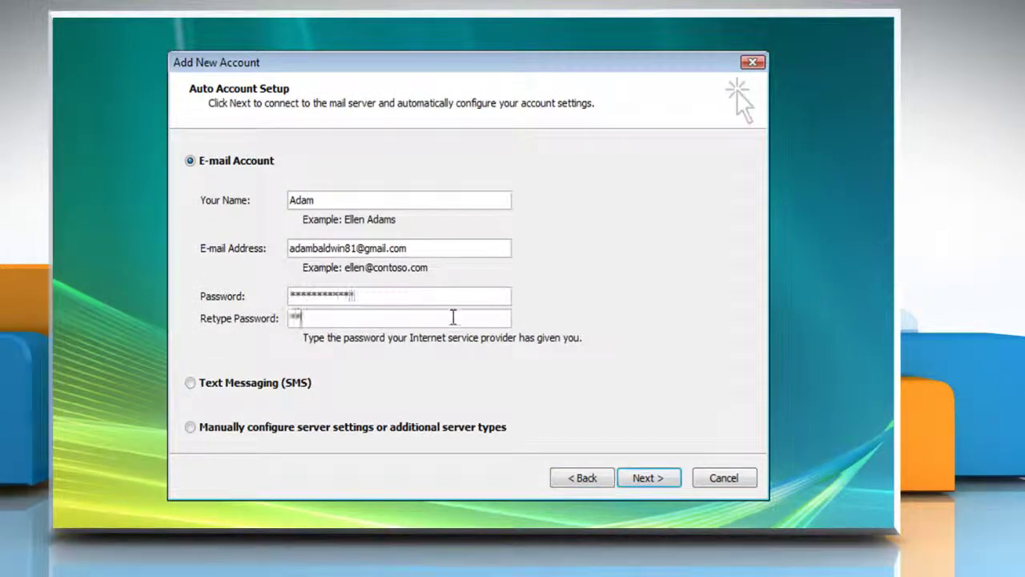
Choose manual server configuration with Internet E-mail and enter the name on the settings page.
left_click(192, 427)
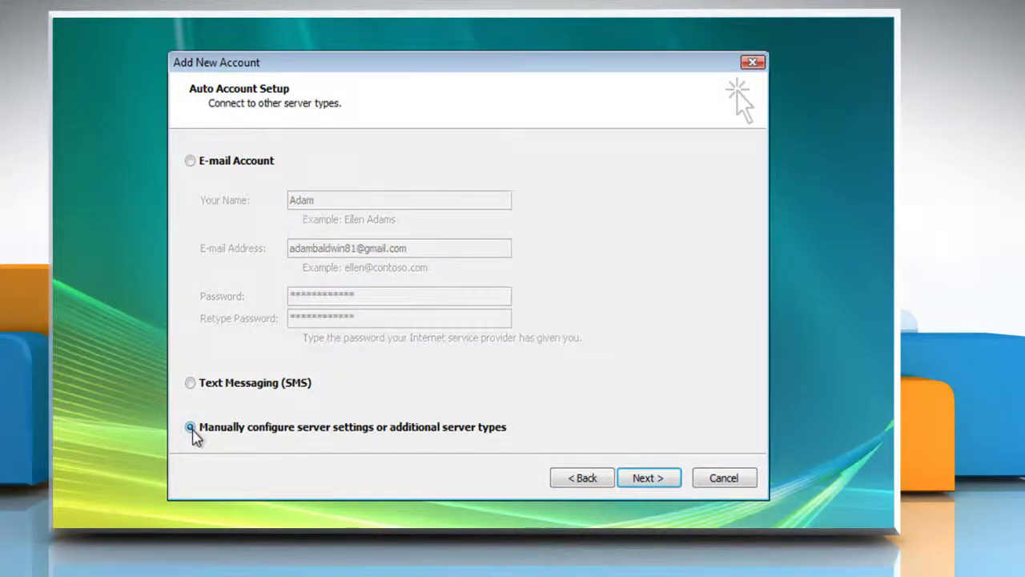
left_click(650, 481)
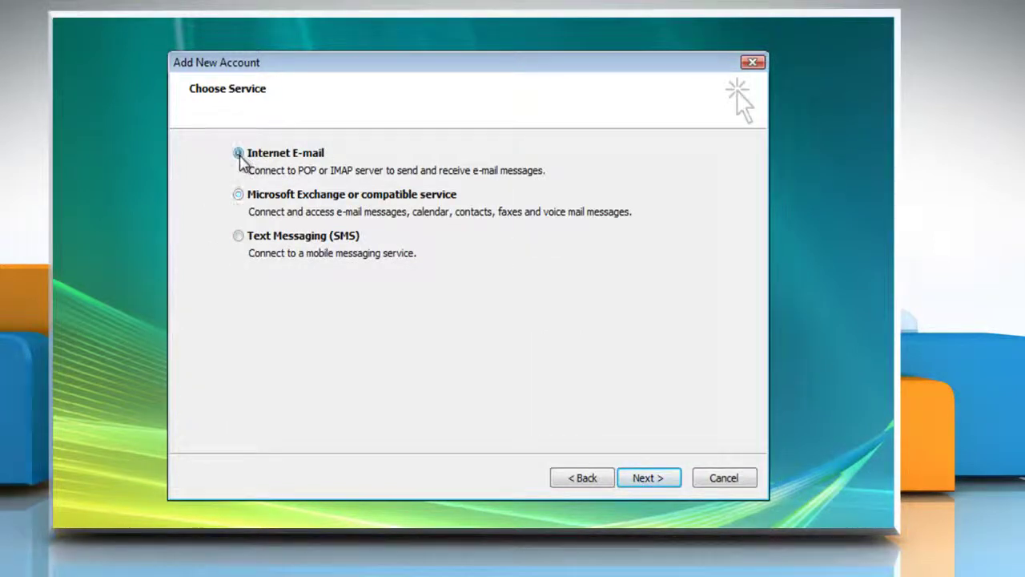
left_click(647, 481)
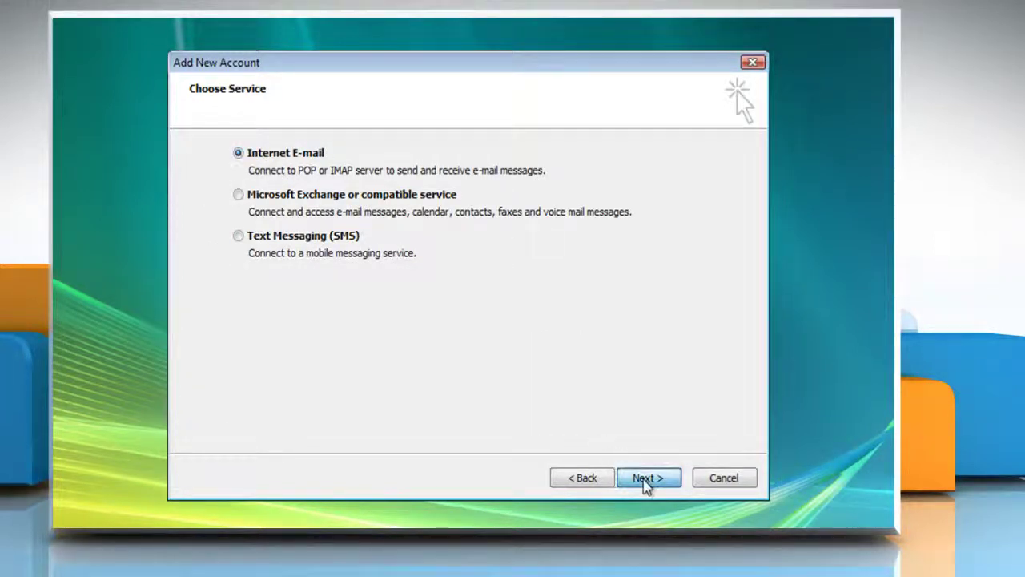
type("Adam")
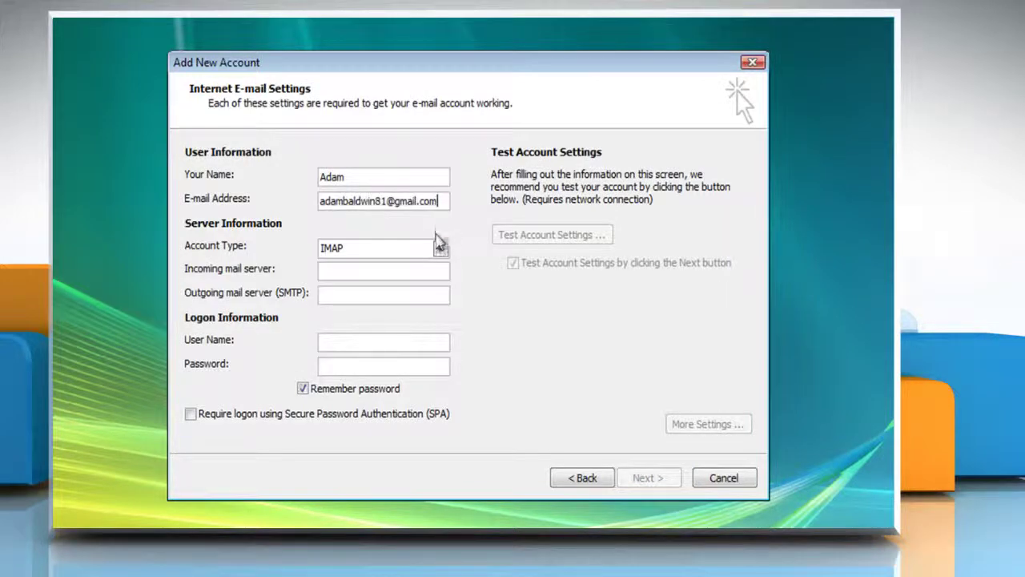
Set the account type to POP3 and fill in the pop.gmail.com and smtp.gmail.com servers.
left_click(441, 248)
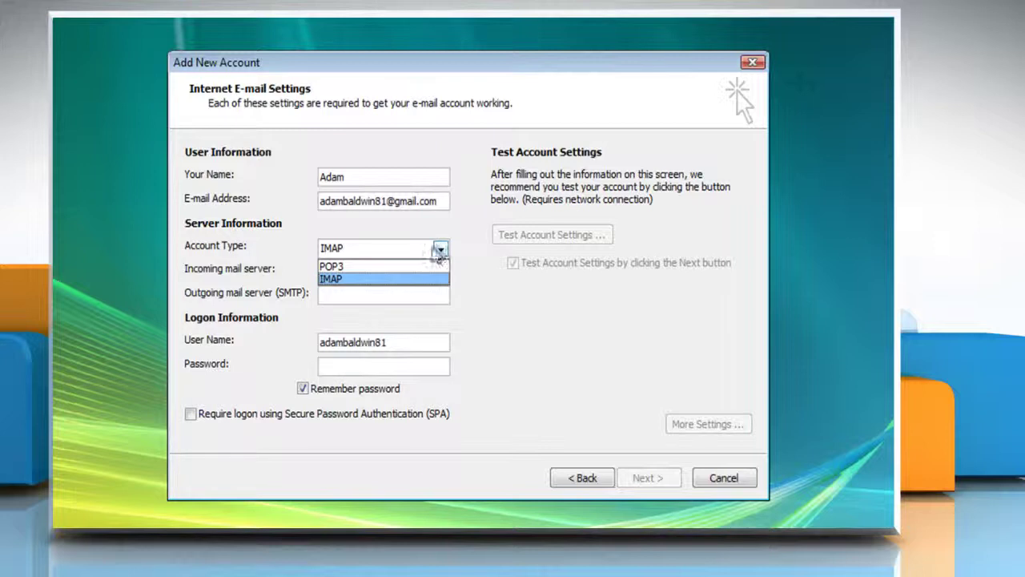
left_click(342, 269)
type("pop.gmail.com")
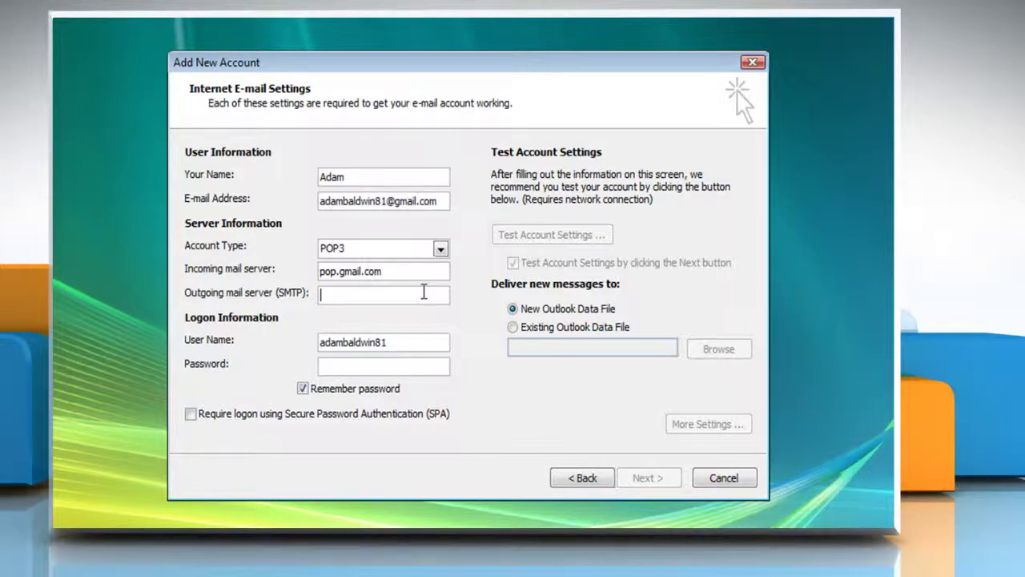
type("smtp.gmail.com")
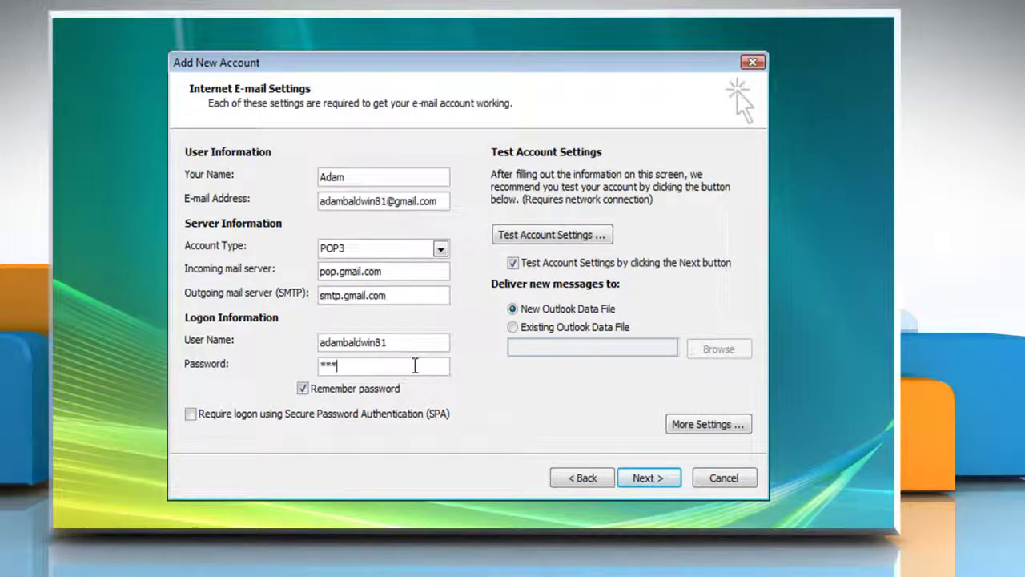
type("12")
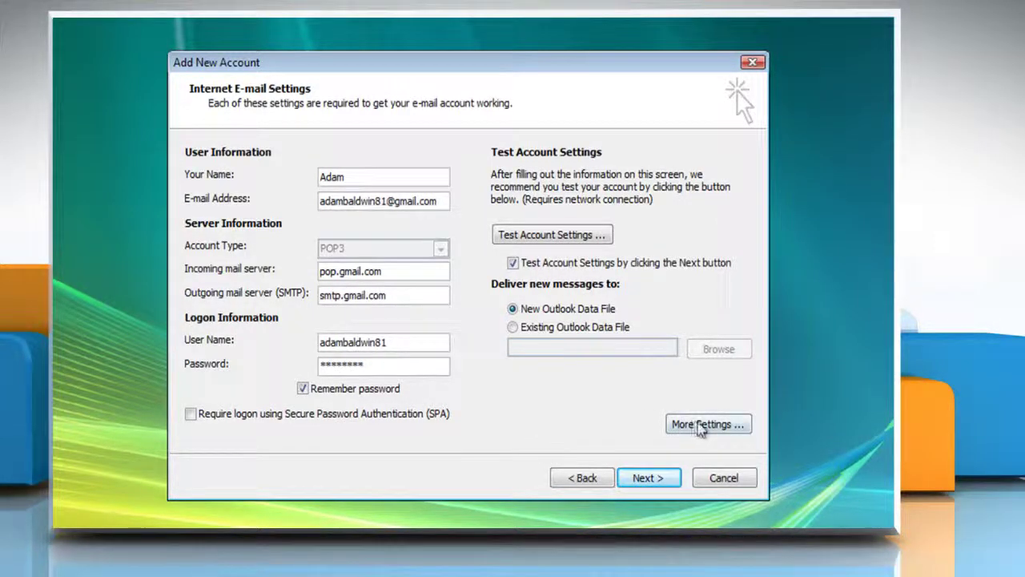
In More Settings, require authentication for the outgoing server using the incoming server's settings.
left_click(722, 432)
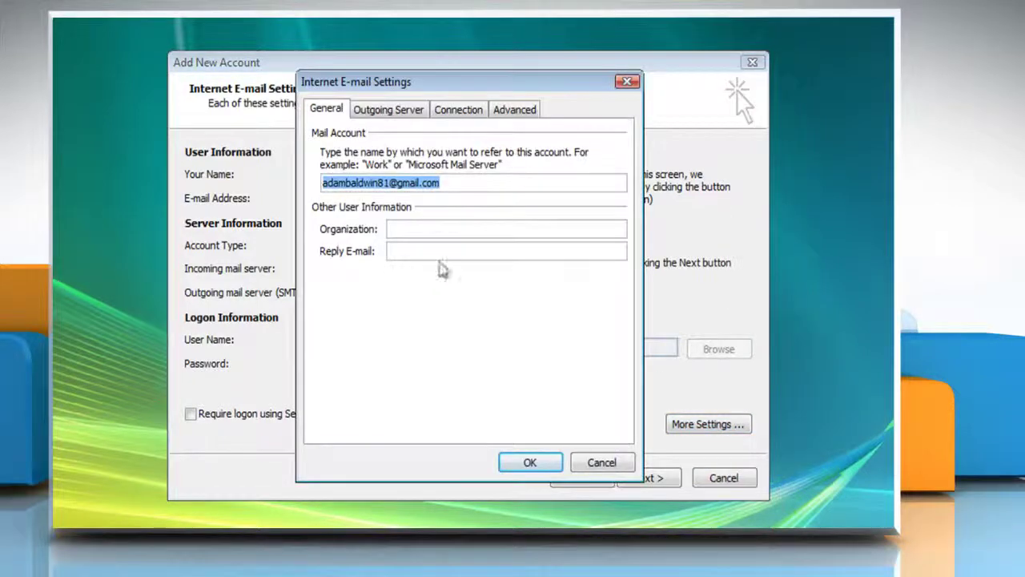
left_click(402, 120)
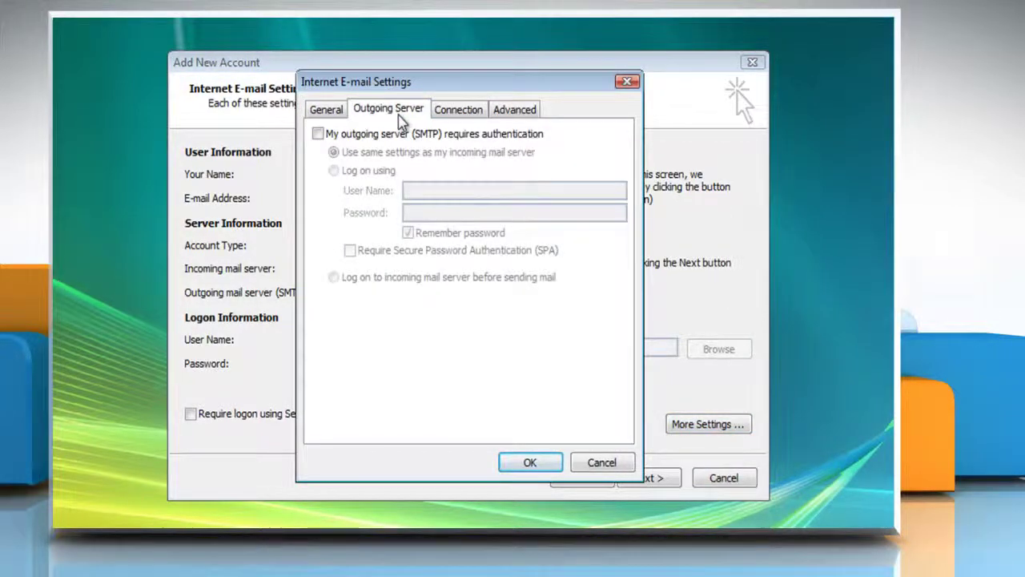
left_click(318, 135)
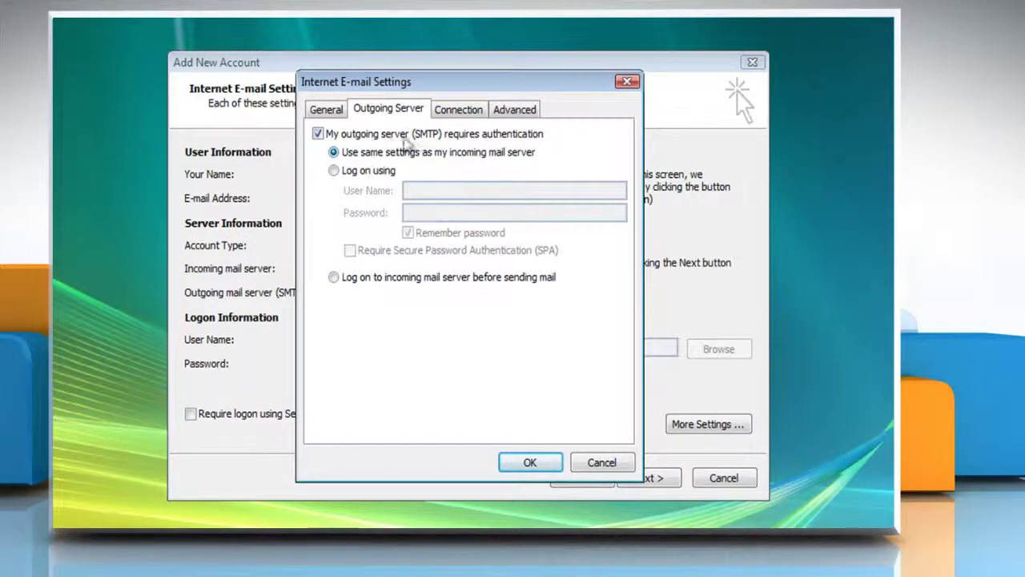
left_click(508, 118)
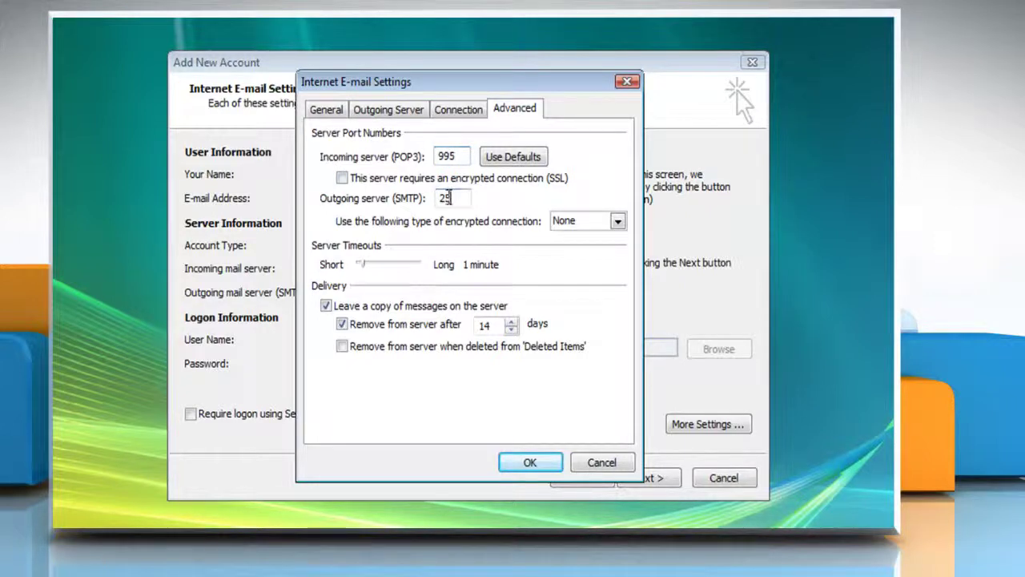
Use SSL for incoming mail, SMTP port 587 with TLS, and stop removing server copies after 14 days.
double_click(448, 198)
type("587")
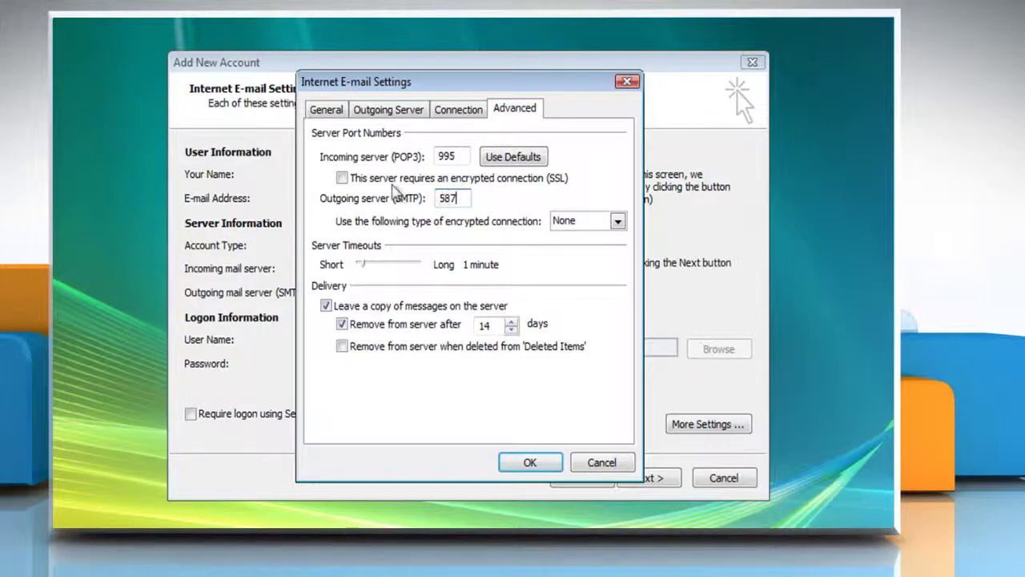
left_click(344, 180)
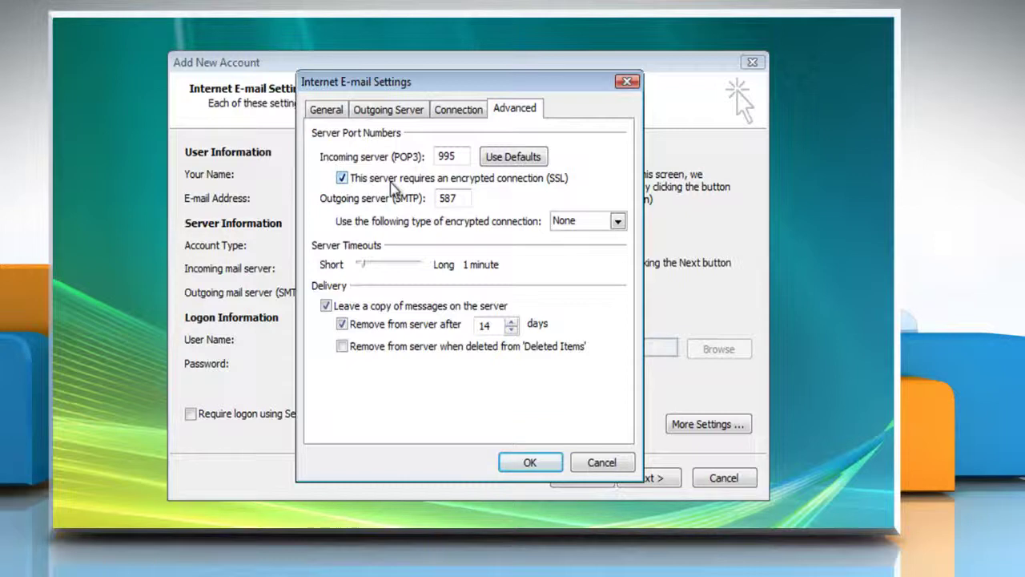
left_click(619, 223)
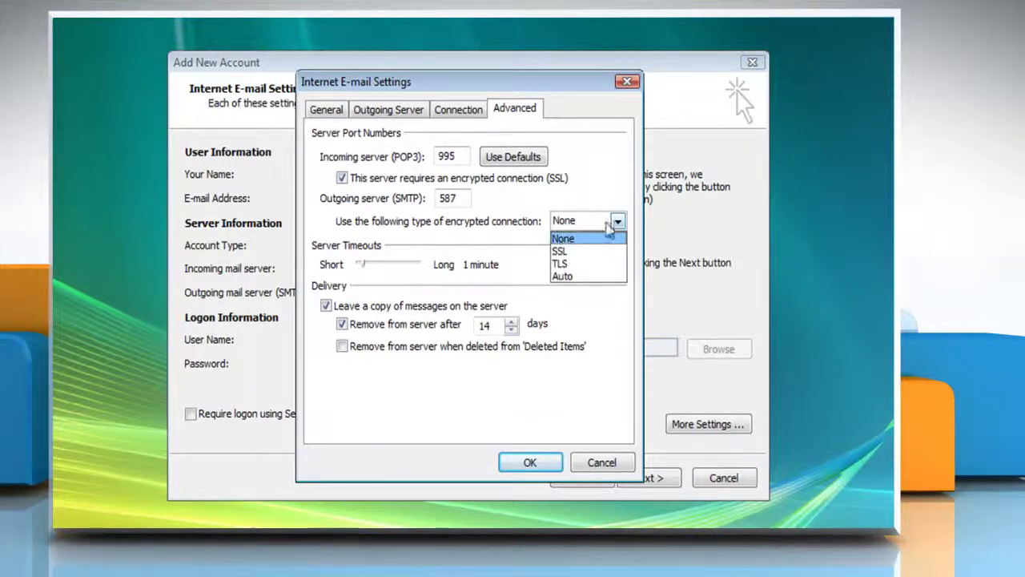
left_click(575, 264)
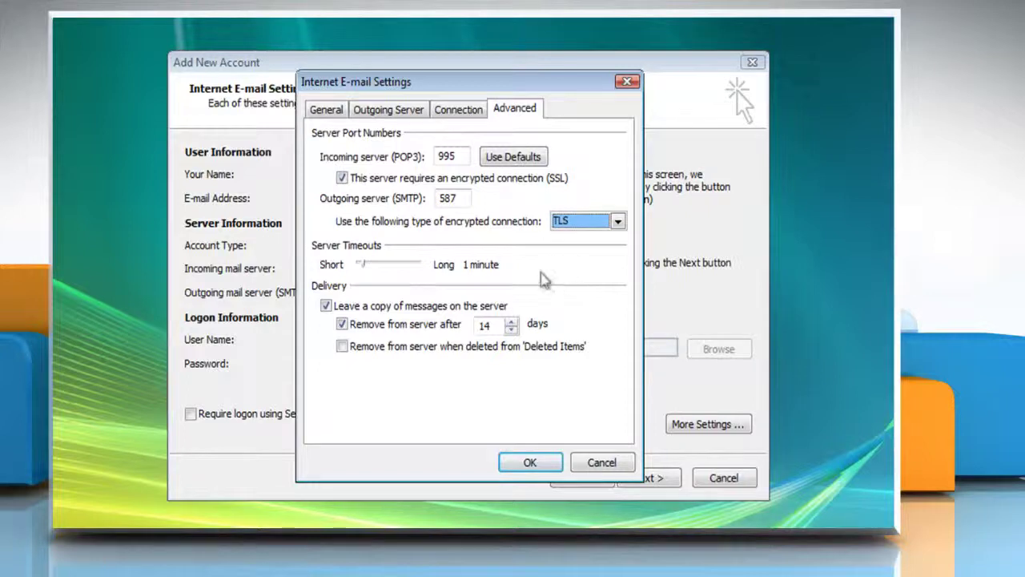
left_click(342, 325)
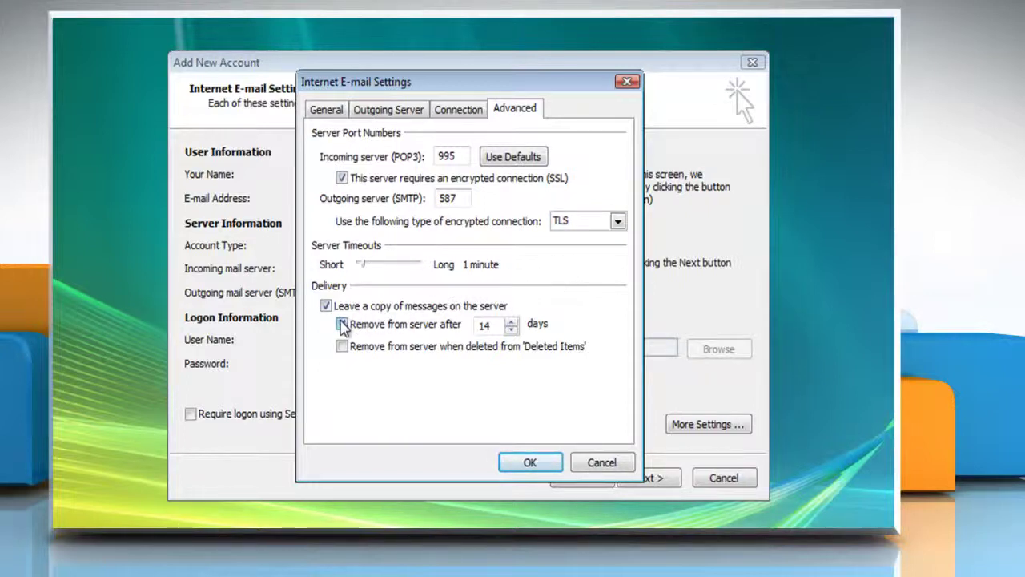
left_click(343, 326)
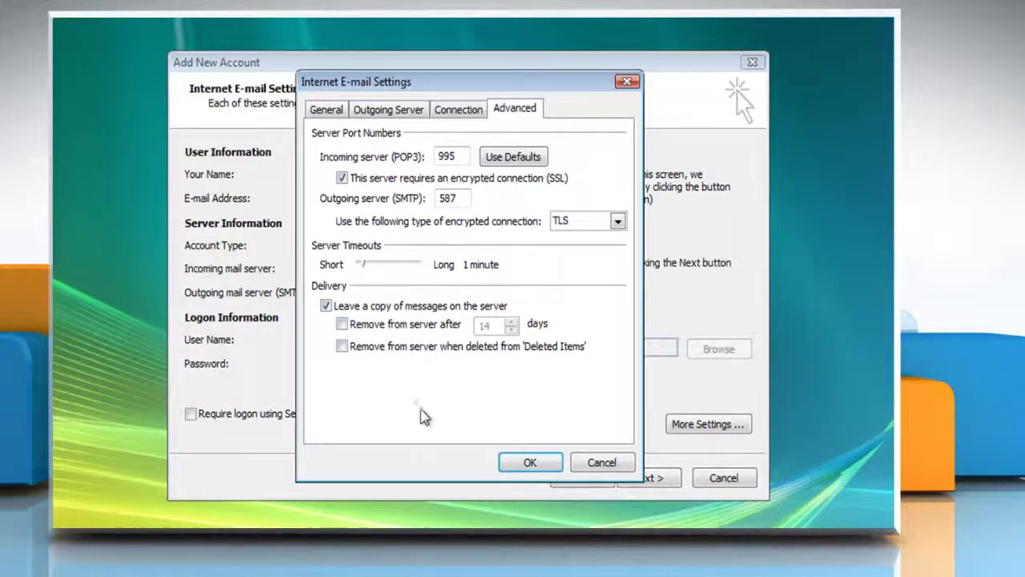
Confirm the extra settings, pass the account settings test, and finish the setup wizard.
left_click(531, 464)
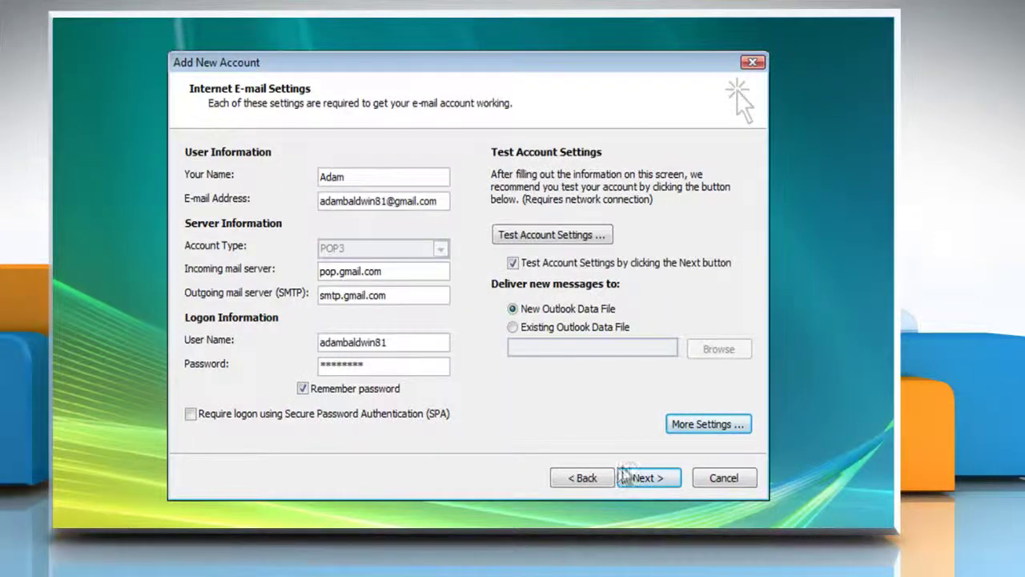
left_click(649, 478)
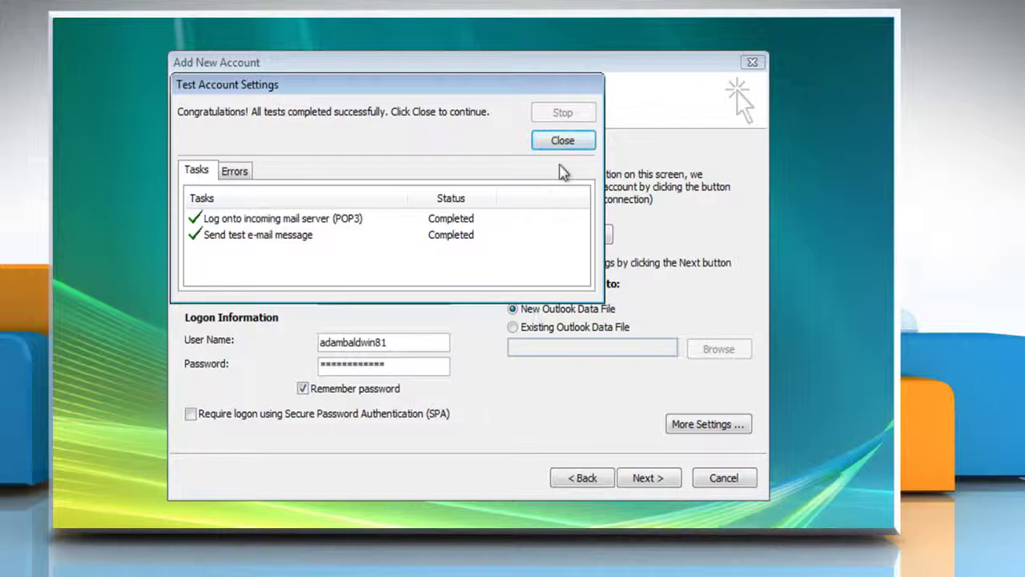
left_click(563, 142)
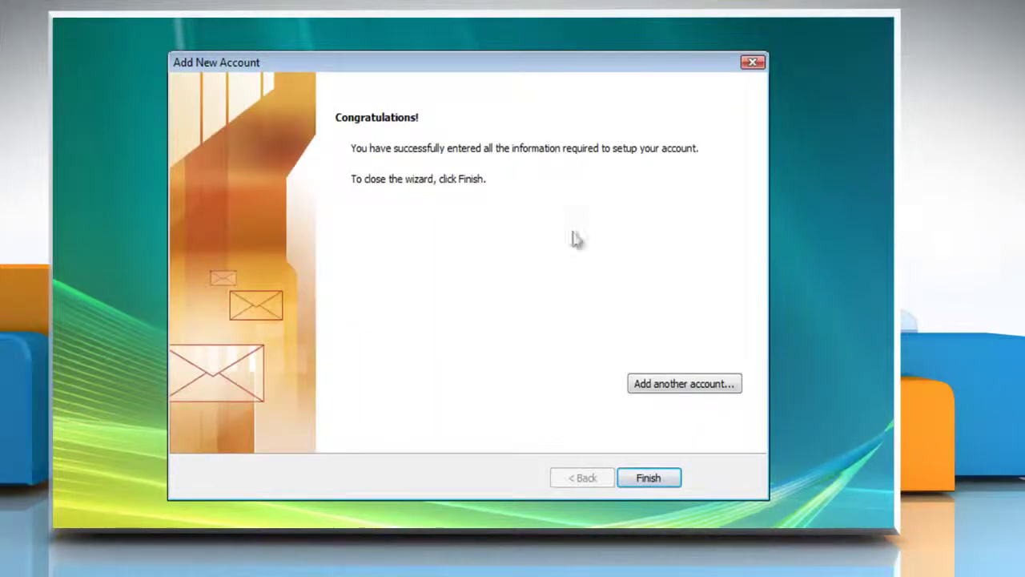
left_click(648, 478)
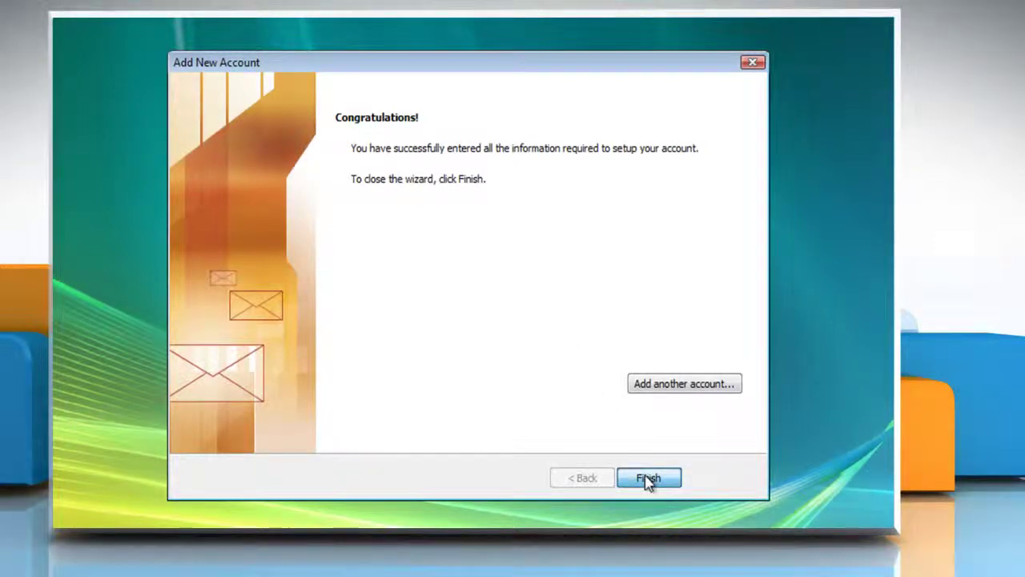